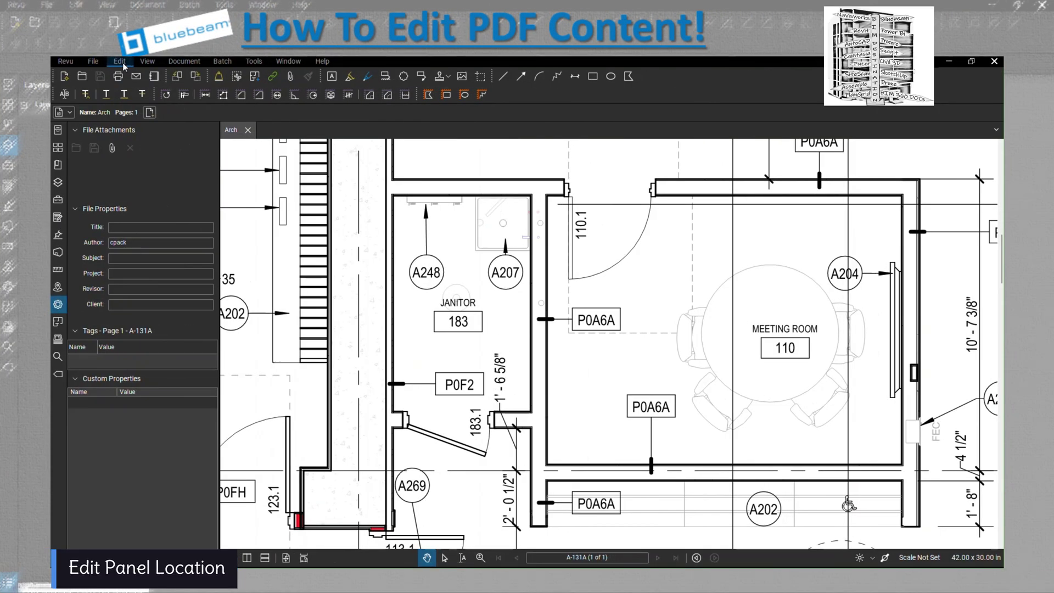
Snapshot the meeting room's 110.1 door and its swing, and paste a copy.
click(120, 63)
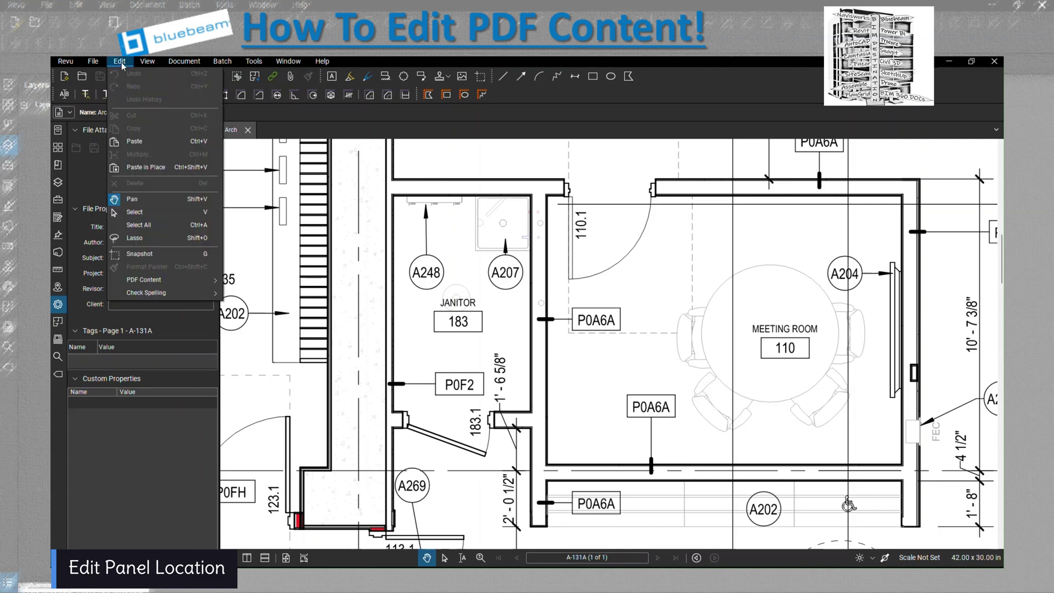
mouse_move(164, 280)
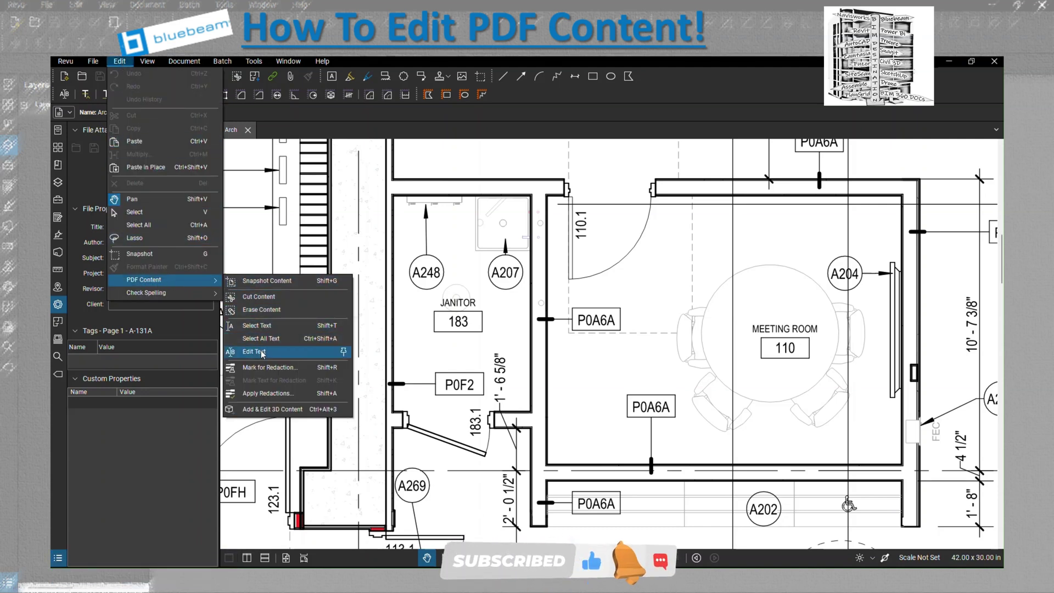
click(271, 282)
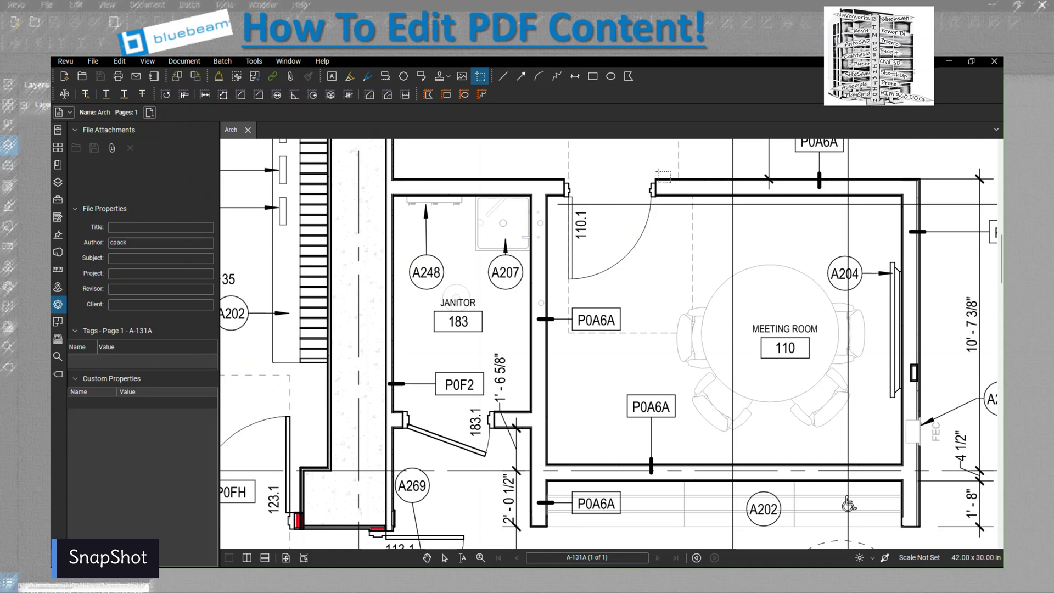
drag(659, 173, 559, 283)
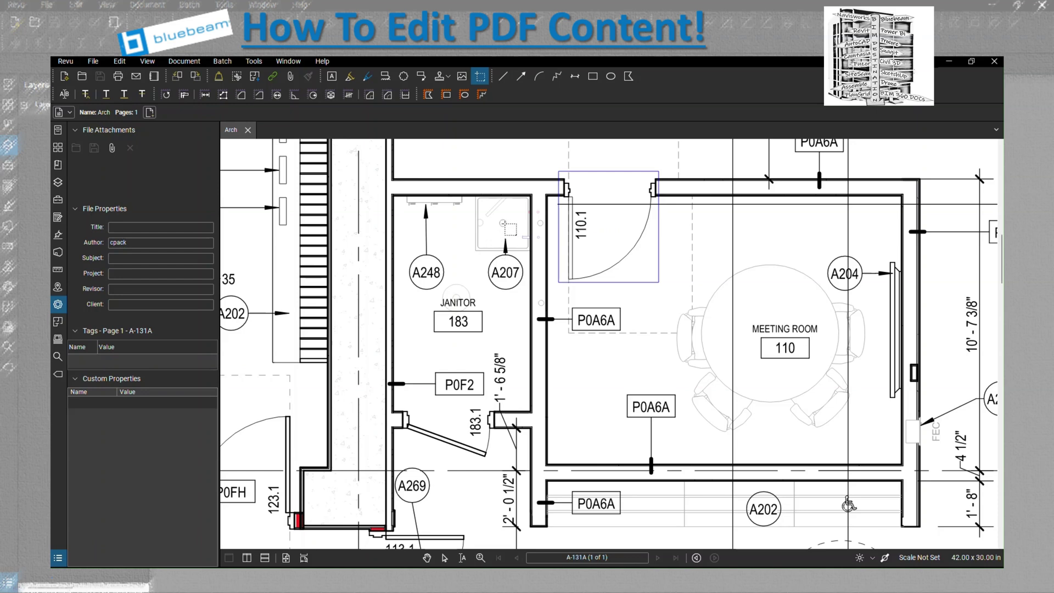
key(ctrl+v)
Move the door copy over the janitor room's top wall, rotated 180°.
drag(478, 262, 472, 323)
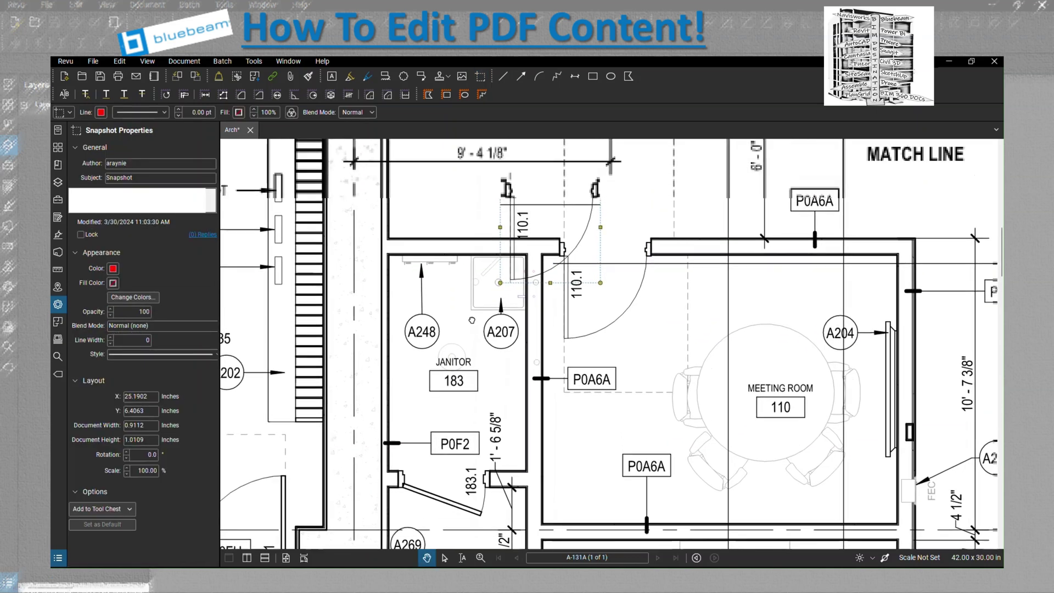
drag(522, 207, 441, 269)
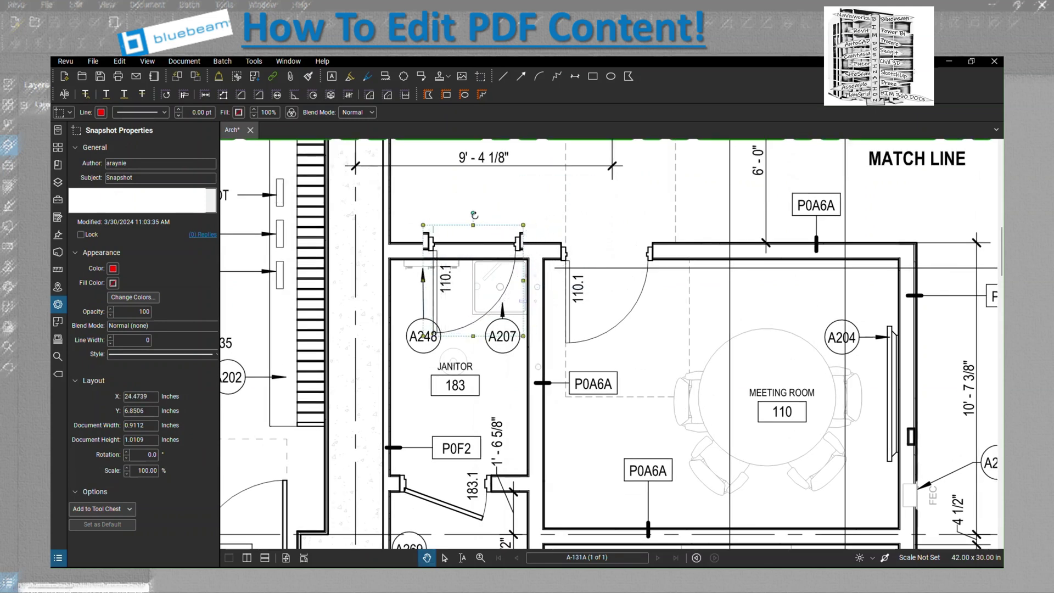
drag(475, 215, 475, 352)
drag(522, 327, 501, 189)
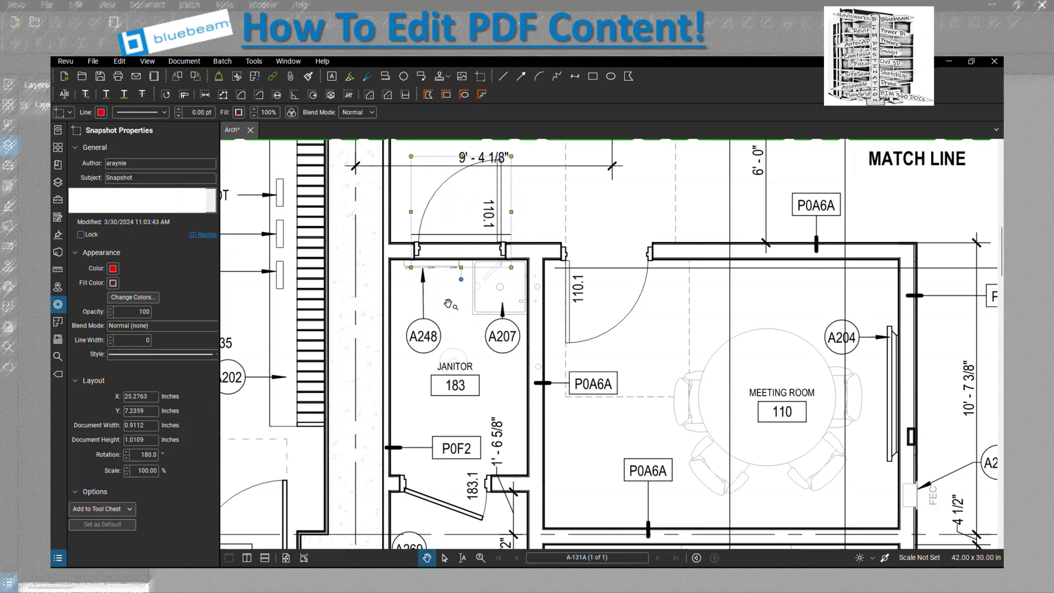
Cut the A207 tag and fixture from the janitor room's top and paste them back.
click(119, 61)
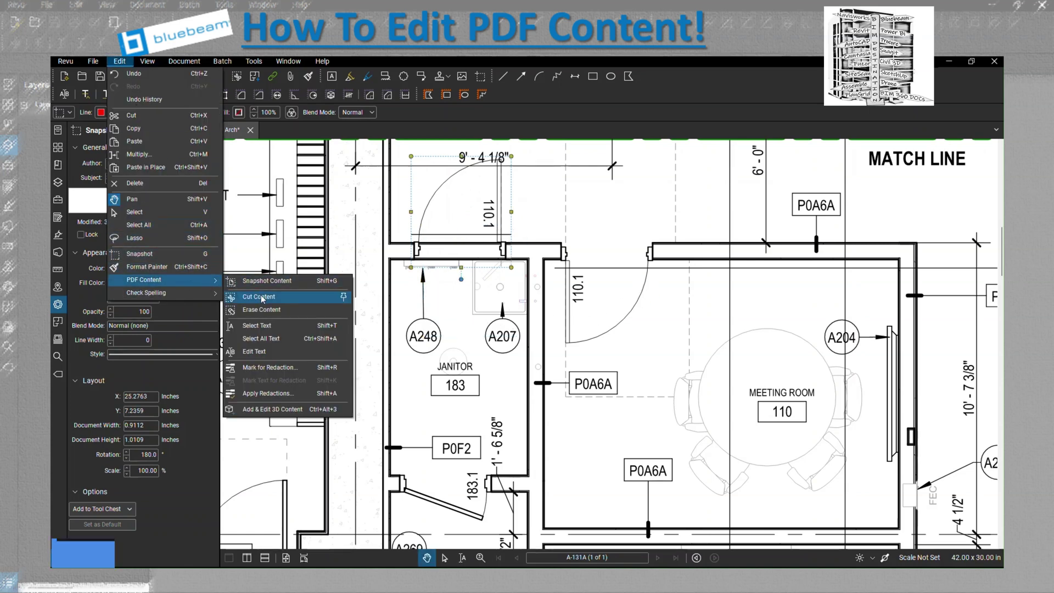
click(261, 297)
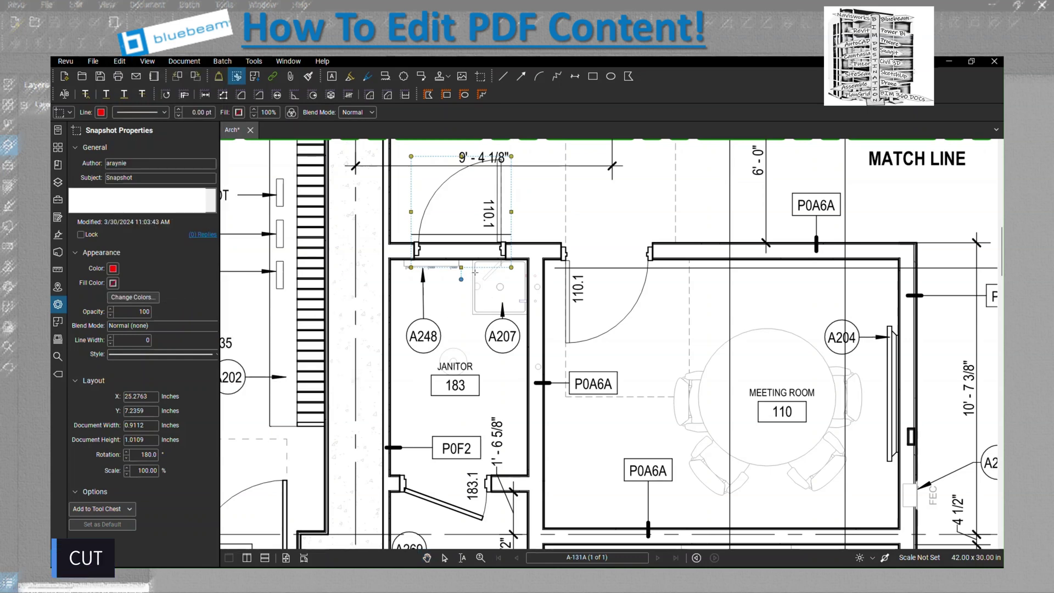
mouse_move(471, 260)
mouse_down()
mouse_move(498, 336)
mouse_move(527, 359)
mouse_up()
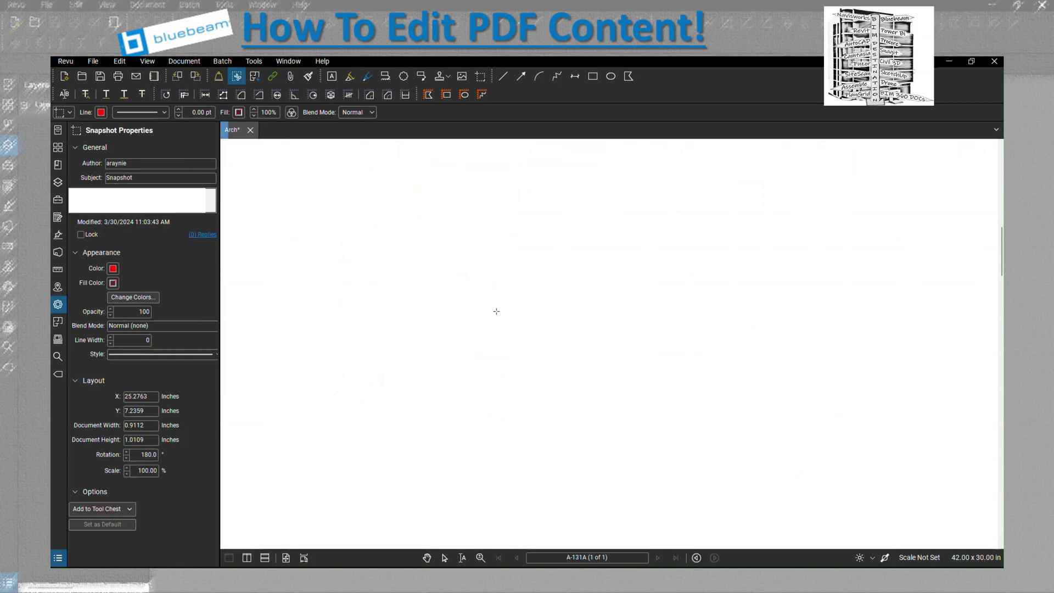
key(ctrl+v)
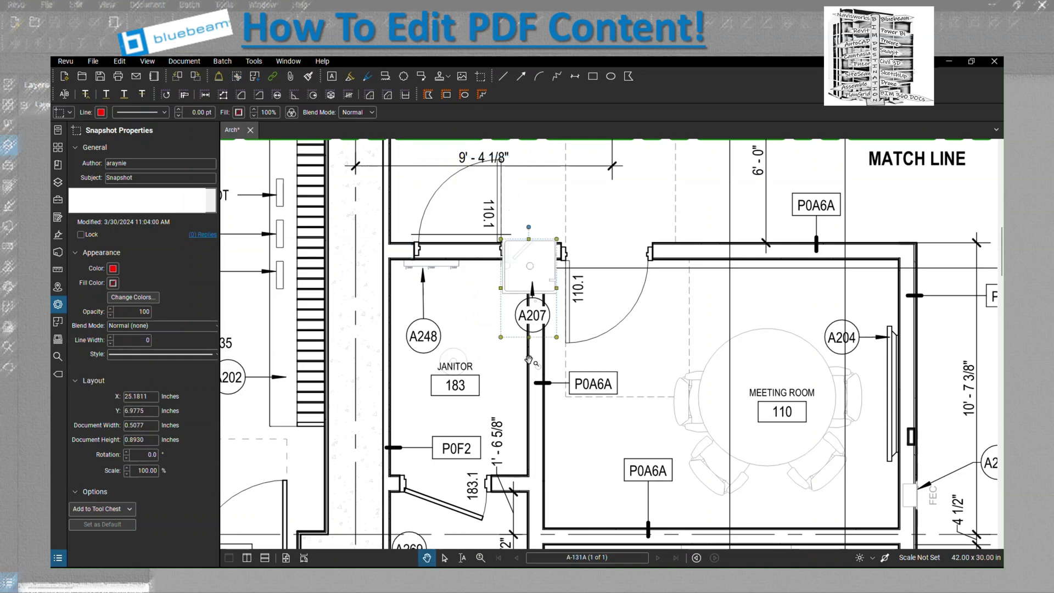
Place the A207 piece beside P0F2 along the janitor room's right wall, flipped 180°.
drag(531, 295, 460, 408)
drag(458, 341, 503, 455)
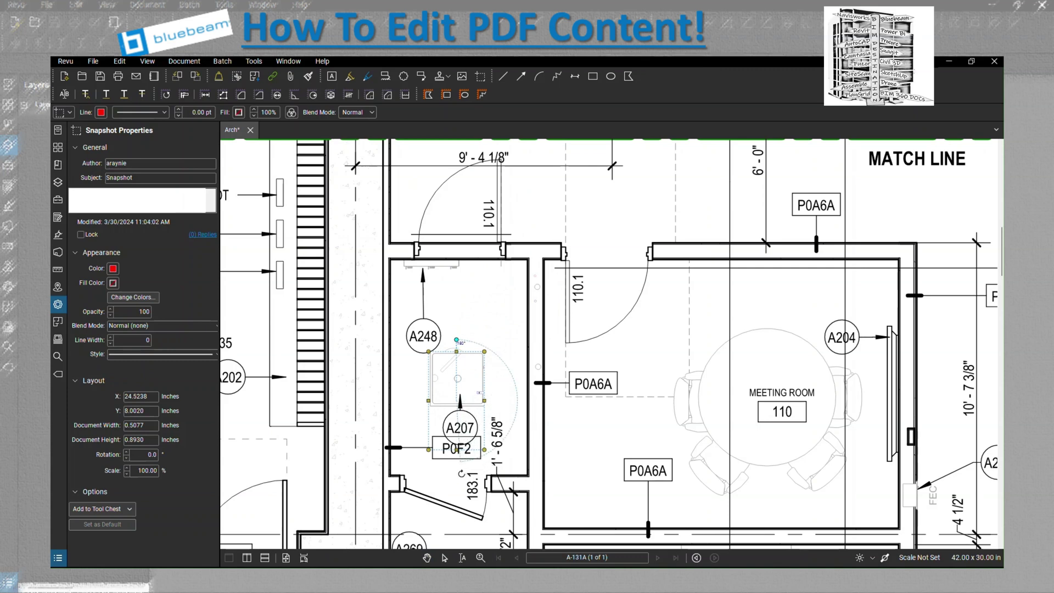
drag(460, 473, 461, 473)
drag(472, 420, 522, 448)
scroll(494, 286, down, 2)
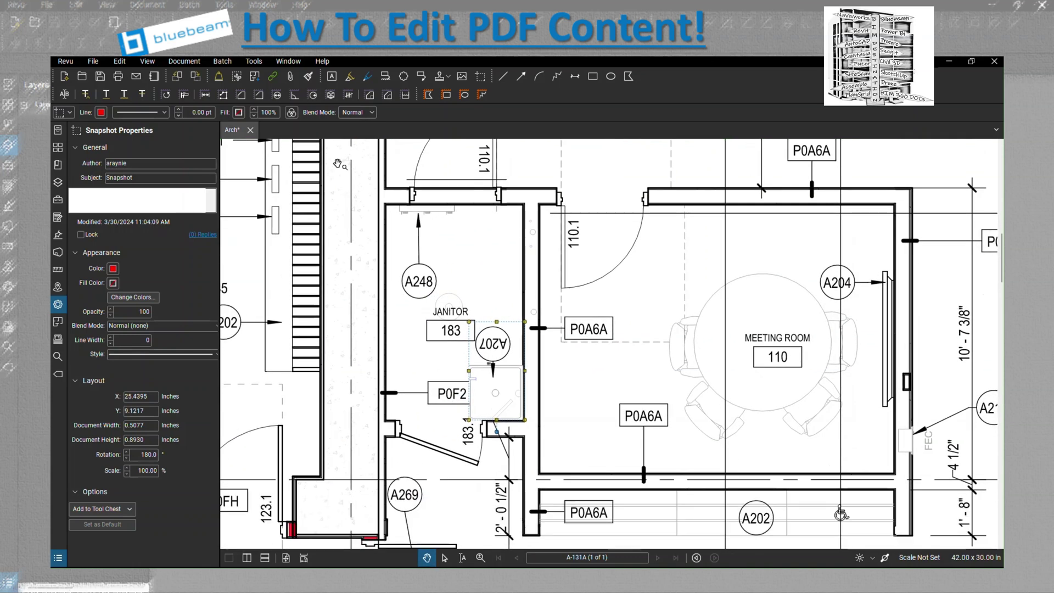
Cut the A248 tag from above janitor room 183 and drop it inside beside the JANITOR label.
click(119, 62)
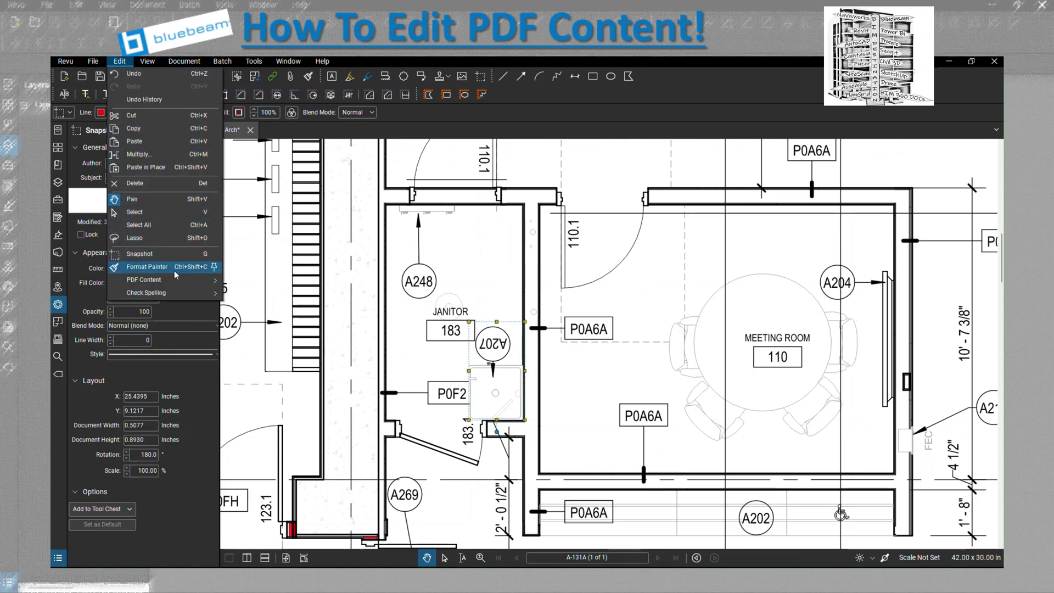
mouse_move(176, 280)
click(258, 297)
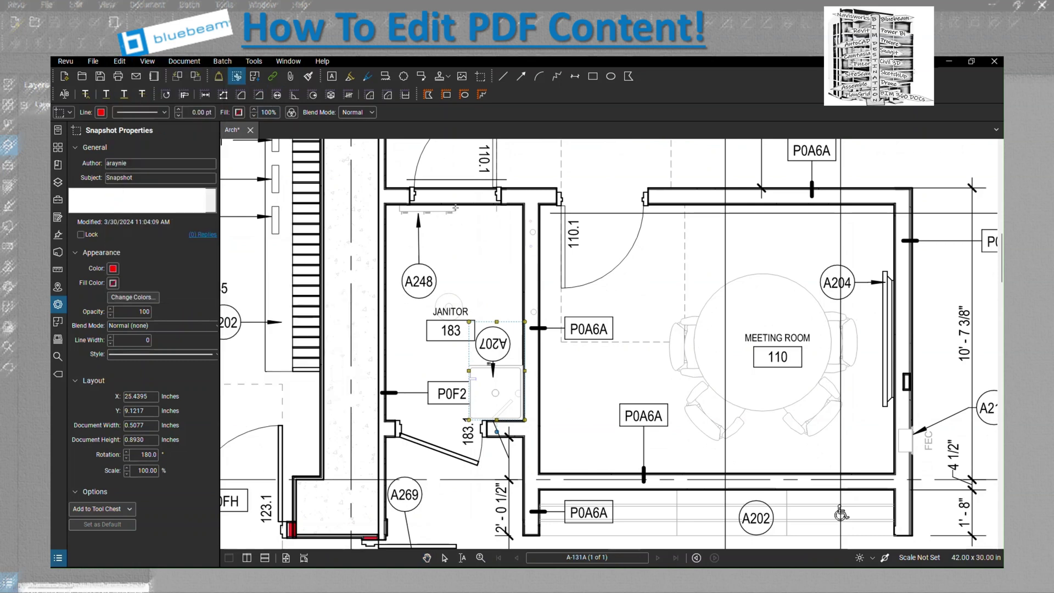
mouse_move(455, 206)
mouse_down()
mouse_move(428, 285)
mouse_move(399, 299)
mouse_up()
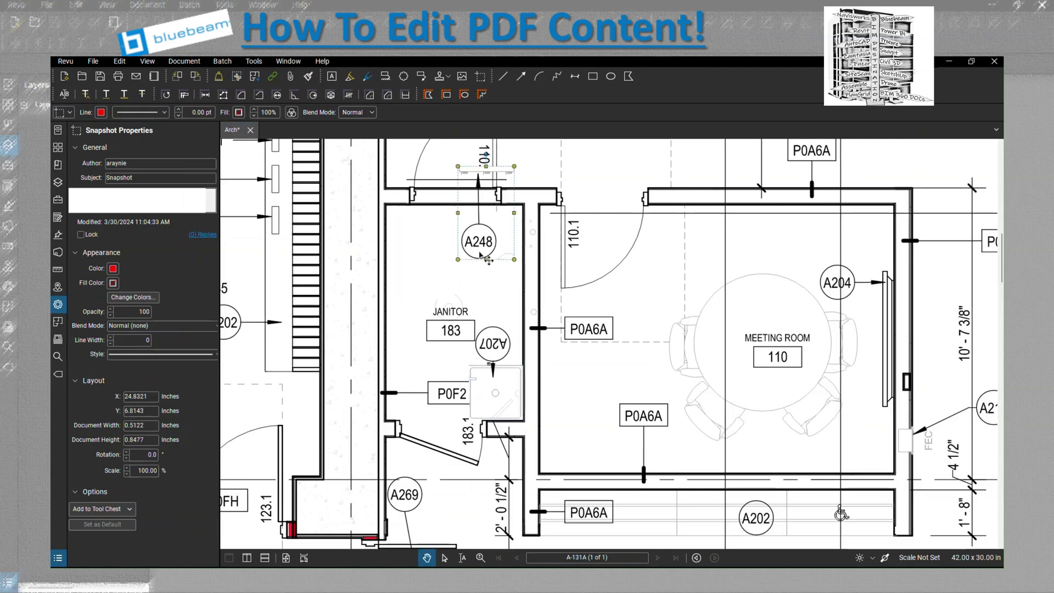
drag(518, 187, 524, 309)
key(Escape)
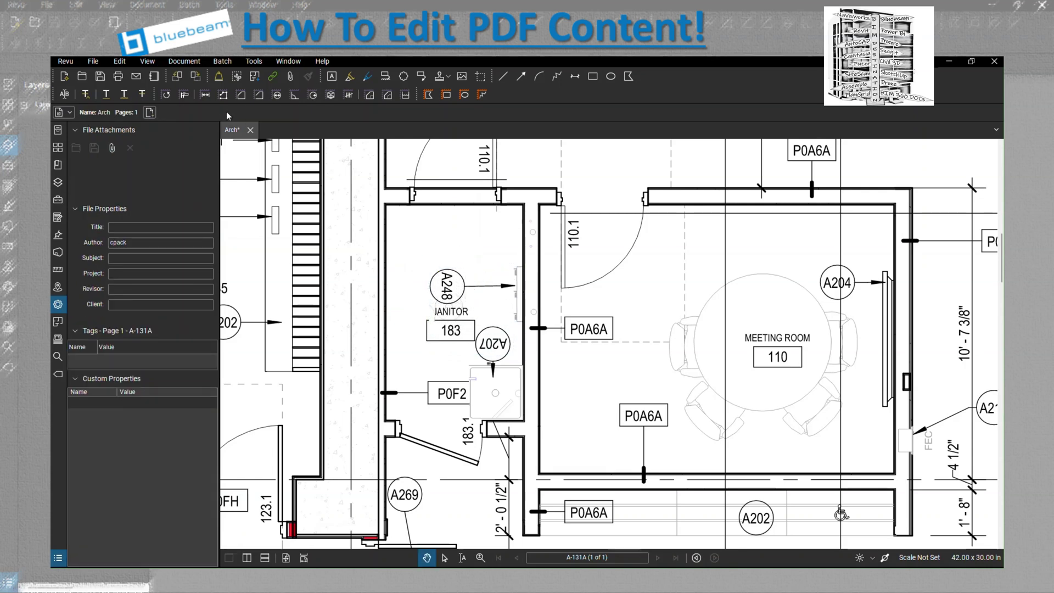
Use Edit Text to select the janitor room number 183 and open it for editing.
click(119, 61)
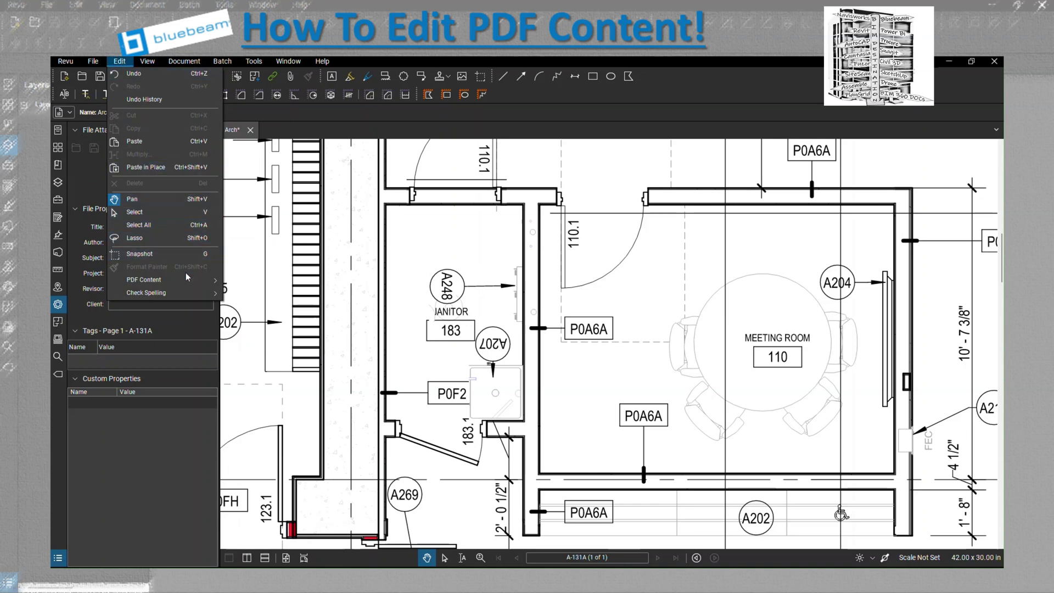
mouse_move(181, 293)
mouse_move(144, 280)
click(263, 328)
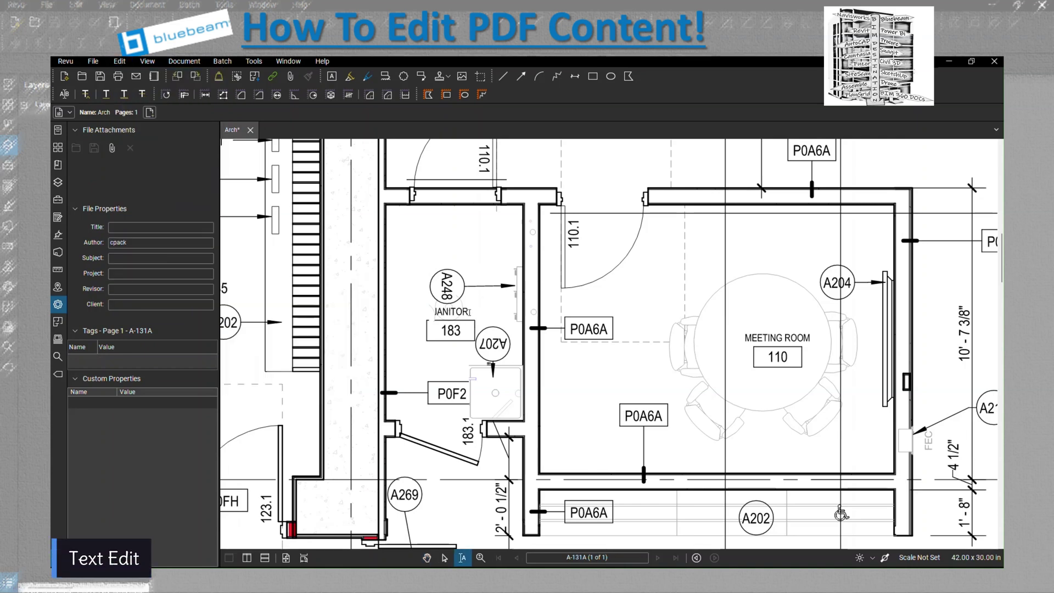
drag(458, 330, 436, 330)
click(119, 62)
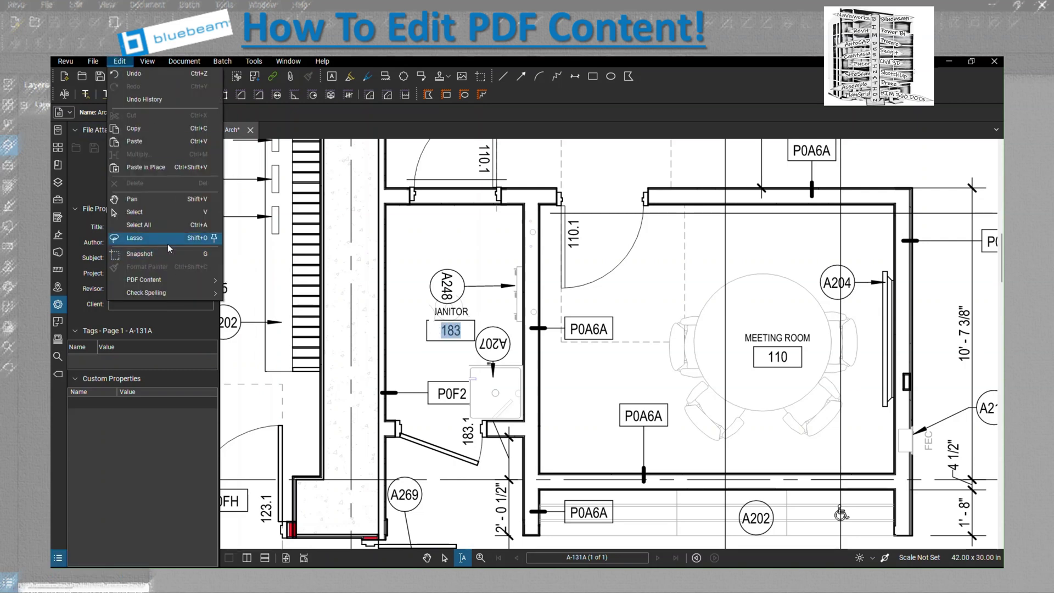
mouse_move(193, 280)
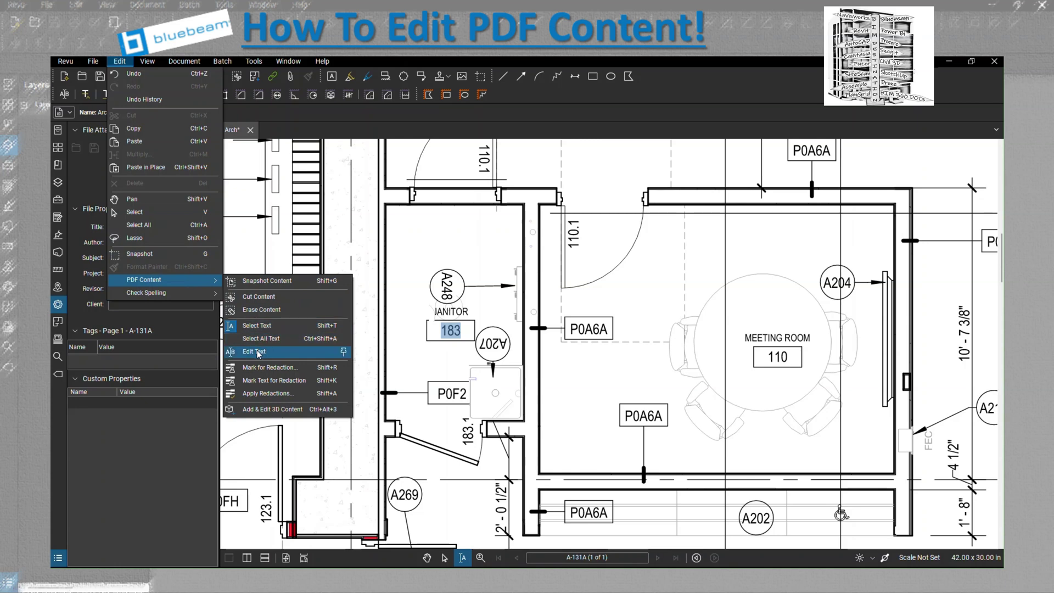
click(258, 352)
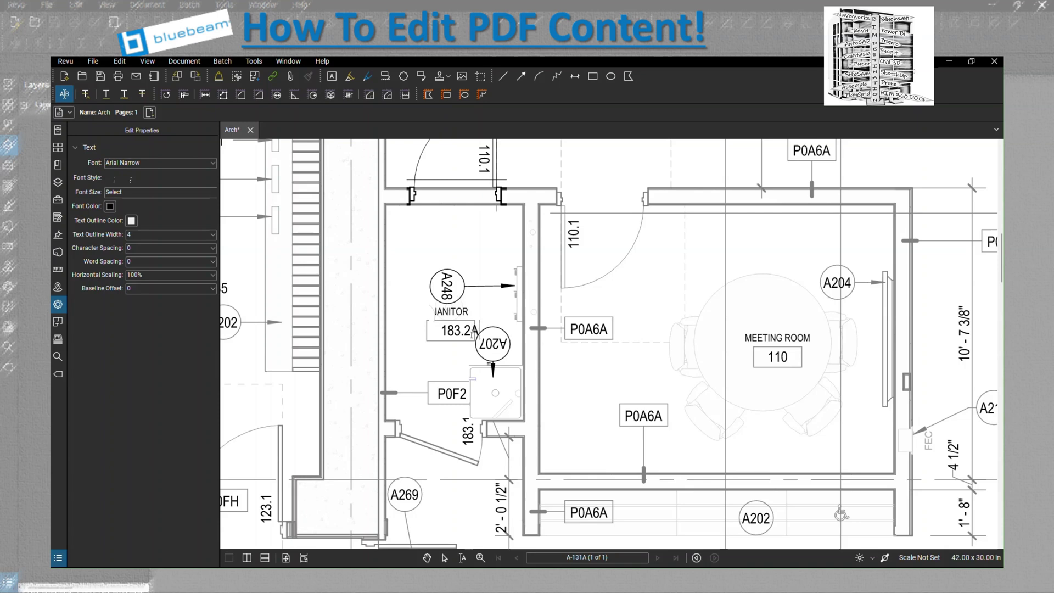
Change the janitor room number from 183 to A154 and exit text editing.
key(BackSpace)
key(BackSpace)
key(BackSpace)
key(Escape)
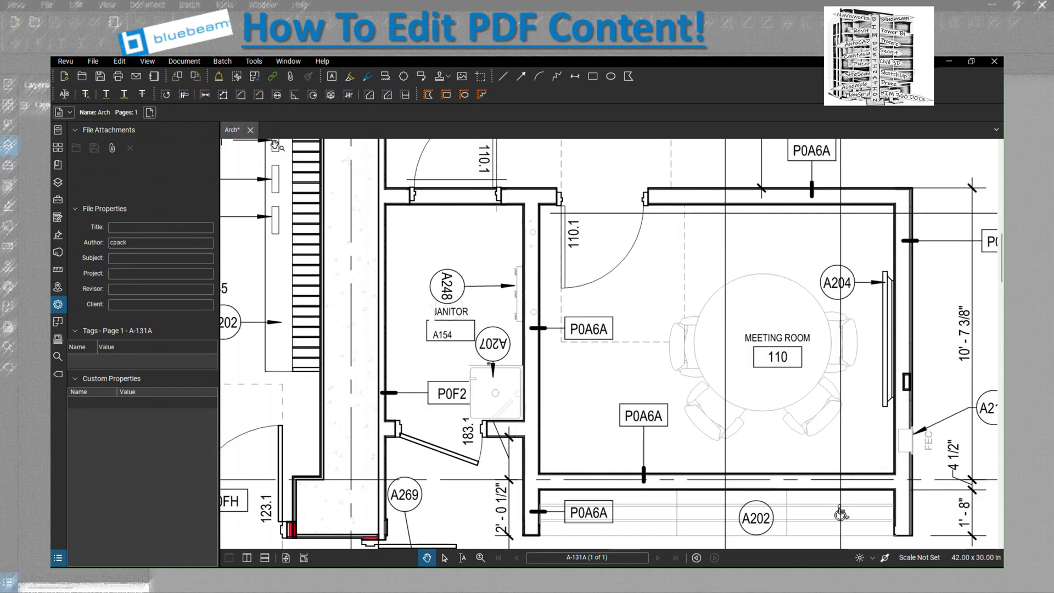
Erase the janitor room's lower door and its swing with Erase Content.
click(119, 61)
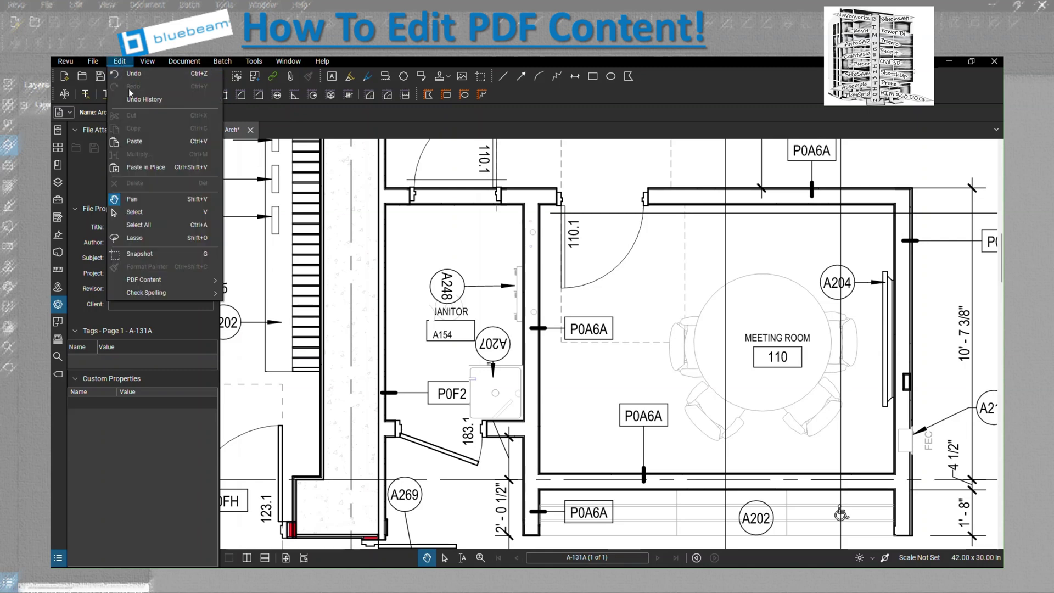
mouse_move(193, 281)
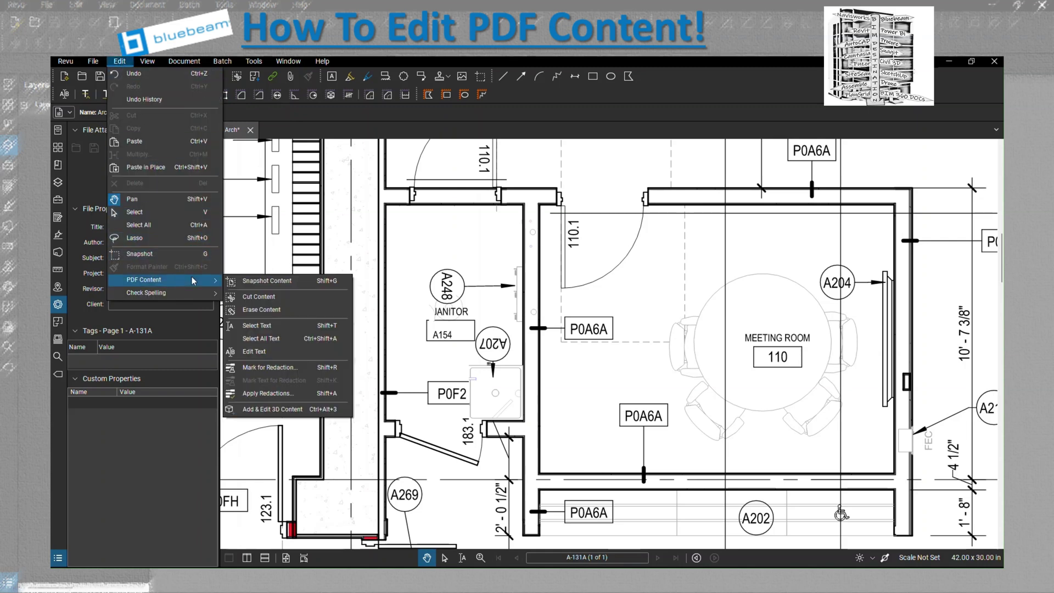
click(273, 311)
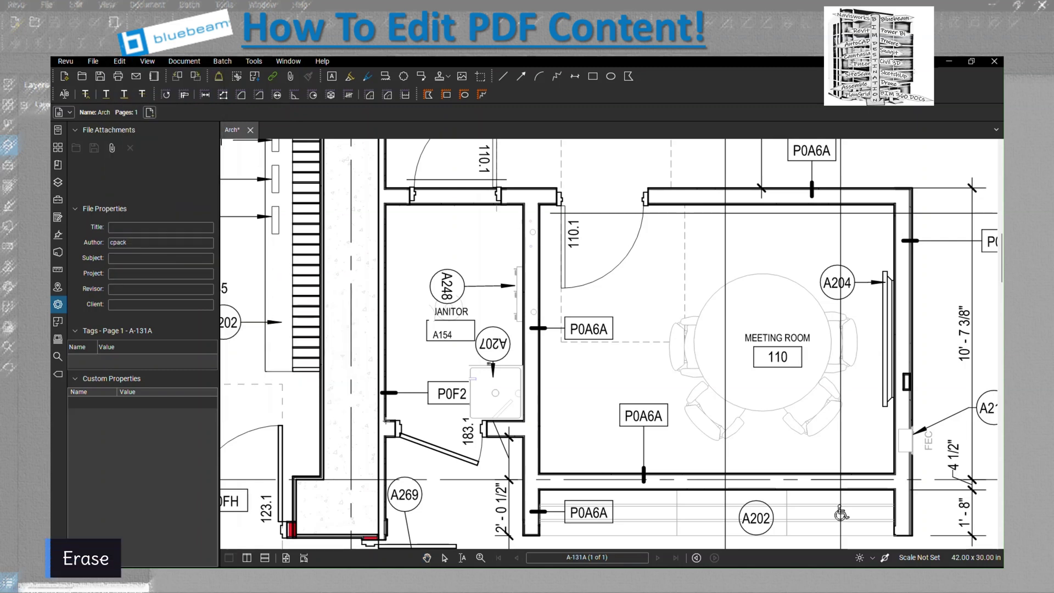
mouse_move(396, 419)
mouse_down()
mouse_move(406, 442)
mouse_move(489, 467)
mouse_up()
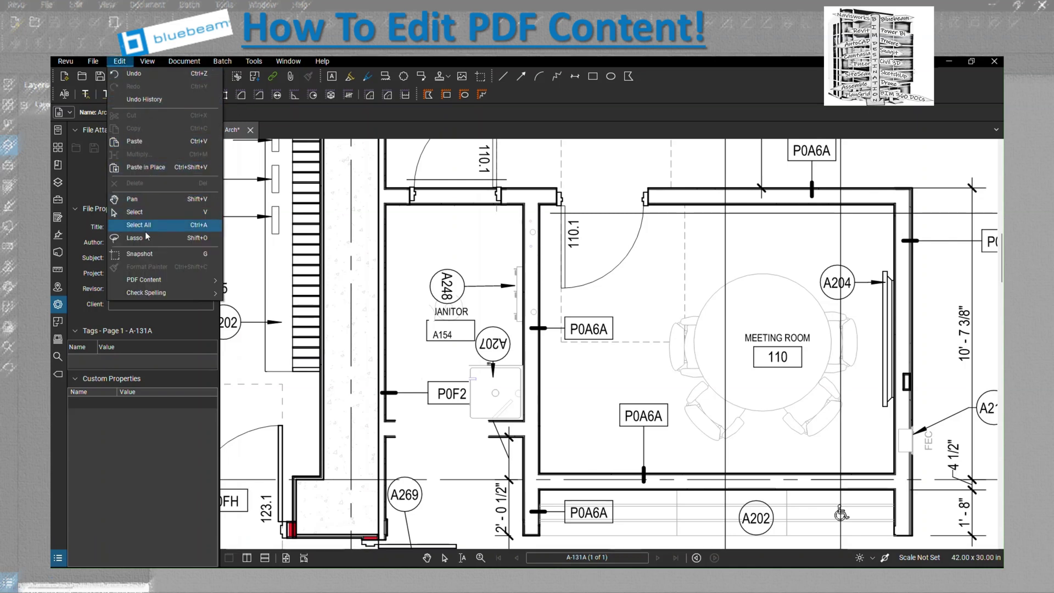
Snapshot a plain wall section and paste it into the janitor room's former lower doorway.
mouse_move(159, 280)
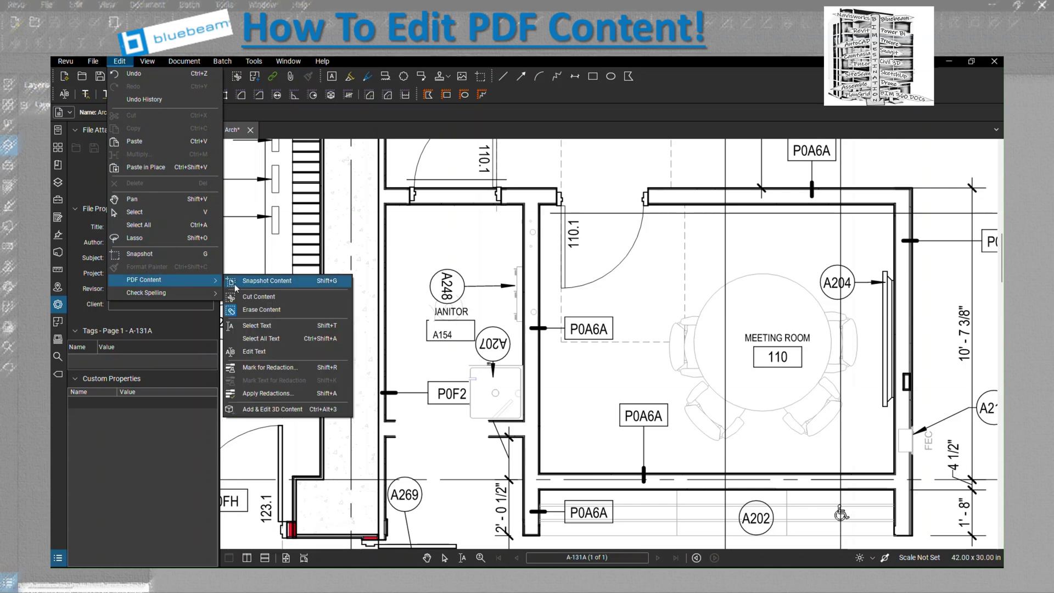
click(236, 282)
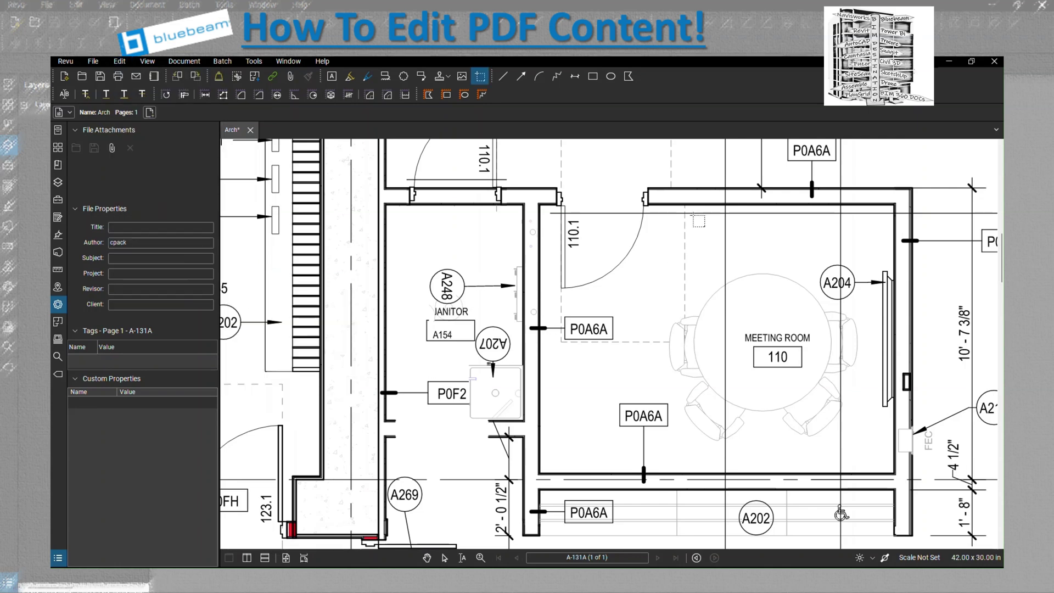
drag(697, 179, 753, 213)
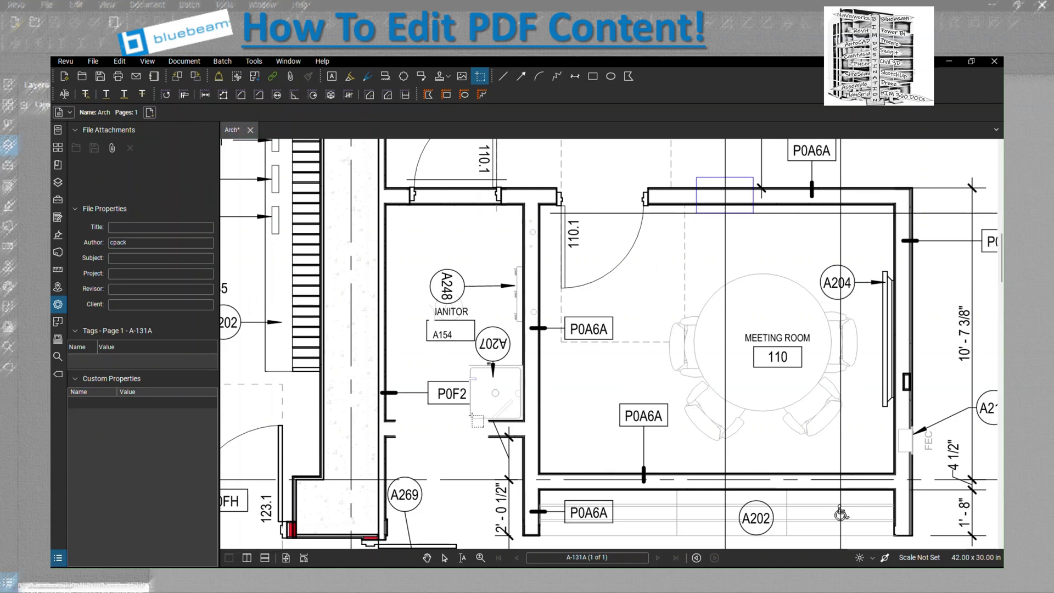
click(499, 411)
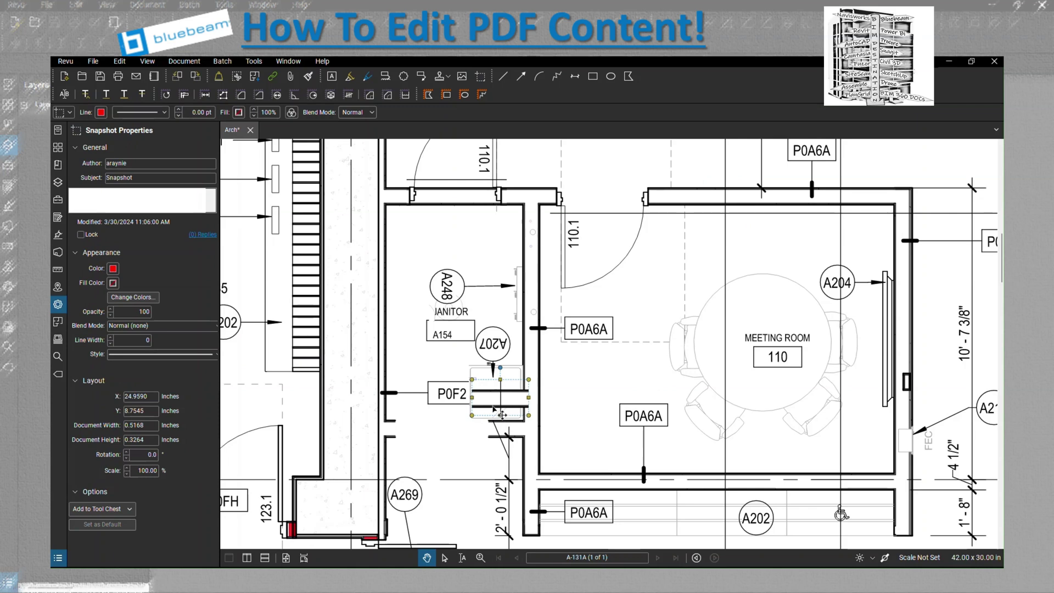
mouse_move(501, 415)
mouse_down()
mouse_move(426, 445)
mouse_move(491, 428)
mouse_up()
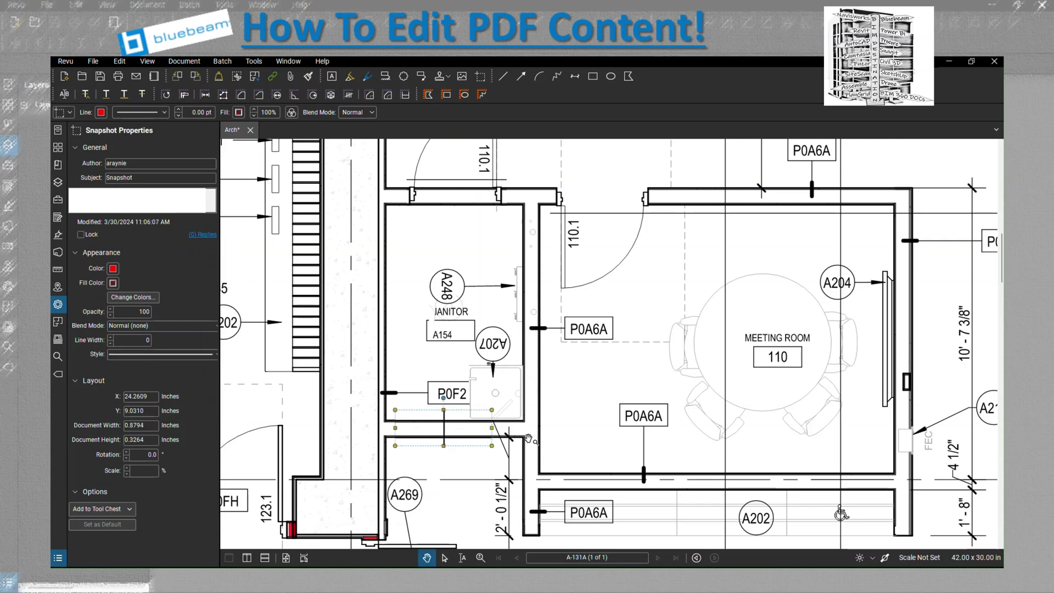
click(541, 450)
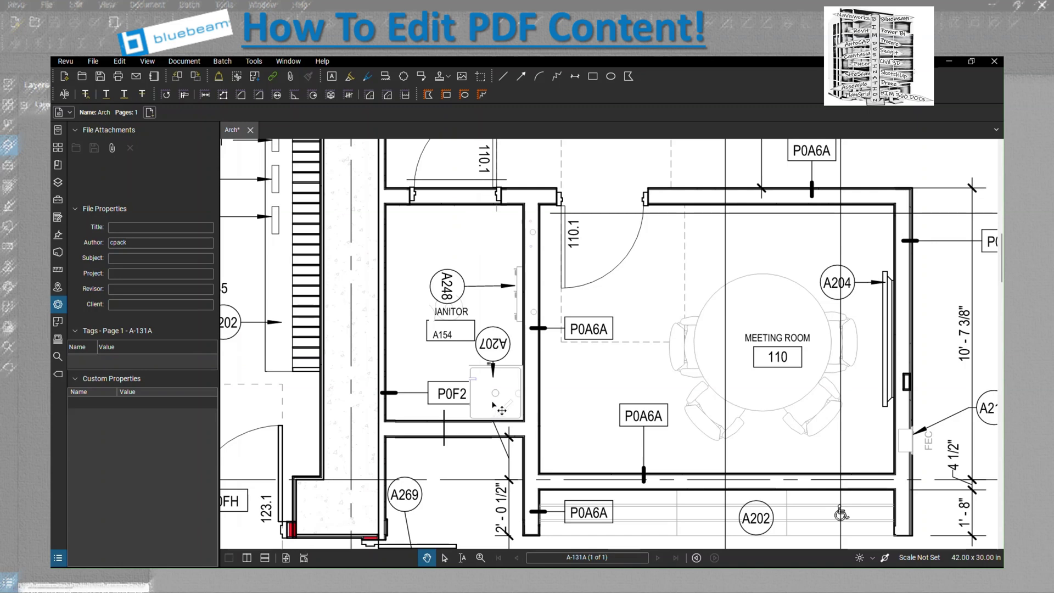
Mark the P0F2 tag and its leader line for redaction, then widen the properties panel.
click(119, 61)
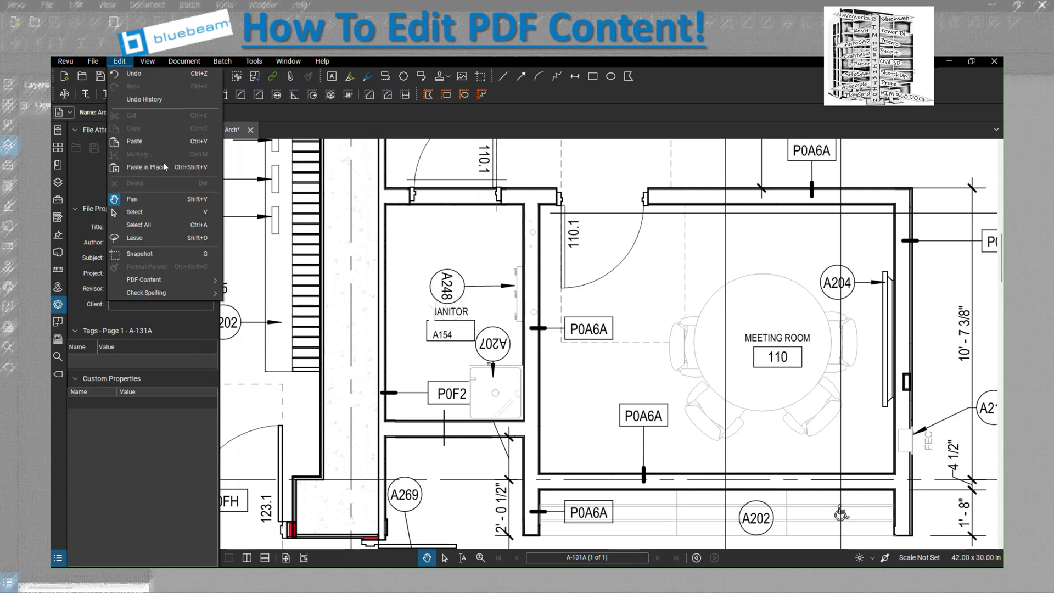
mouse_move(202, 280)
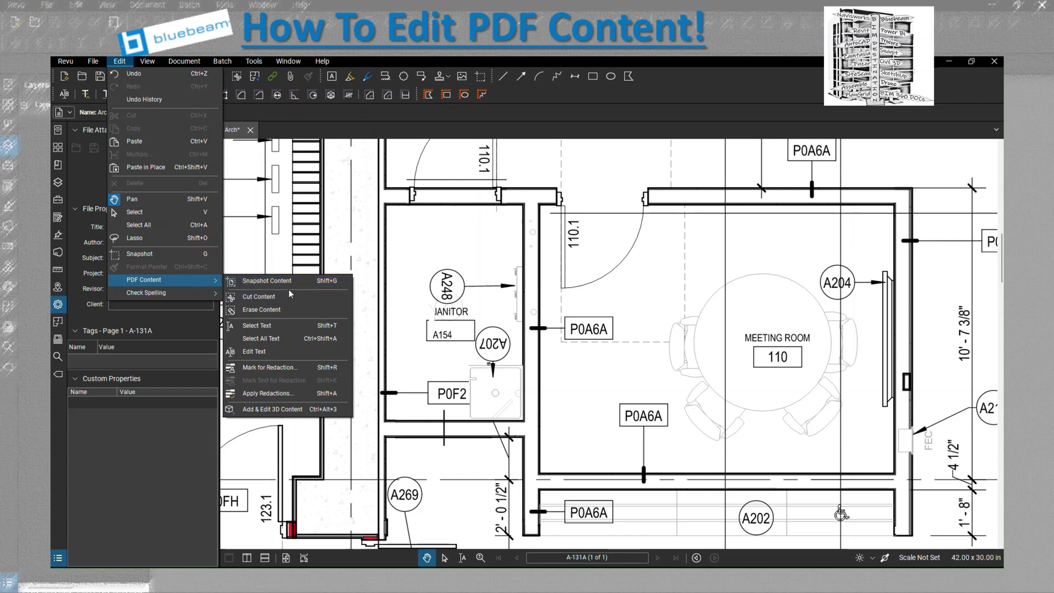
click(286, 369)
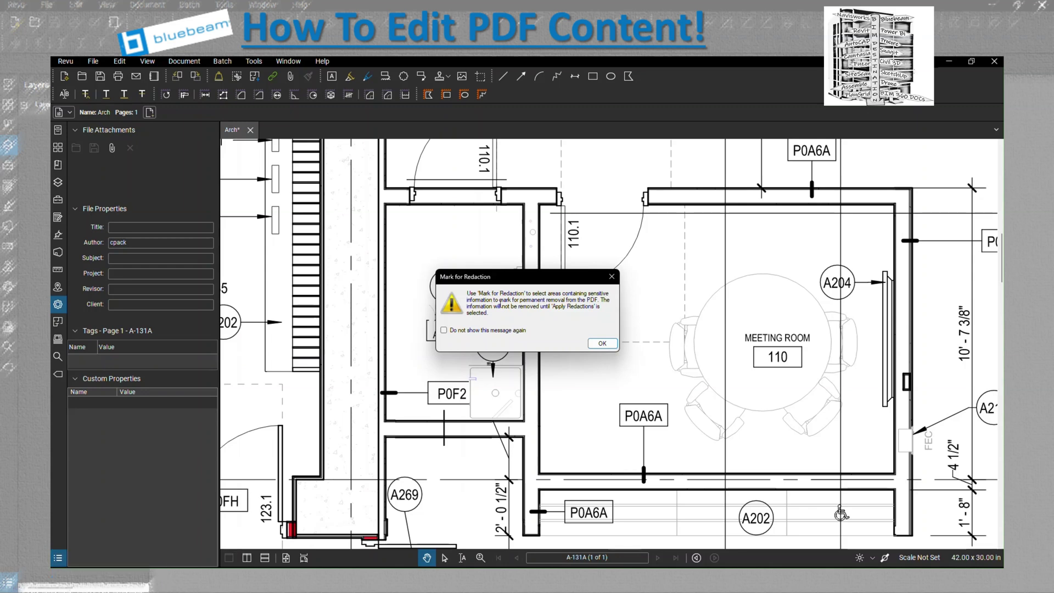
click(602, 344)
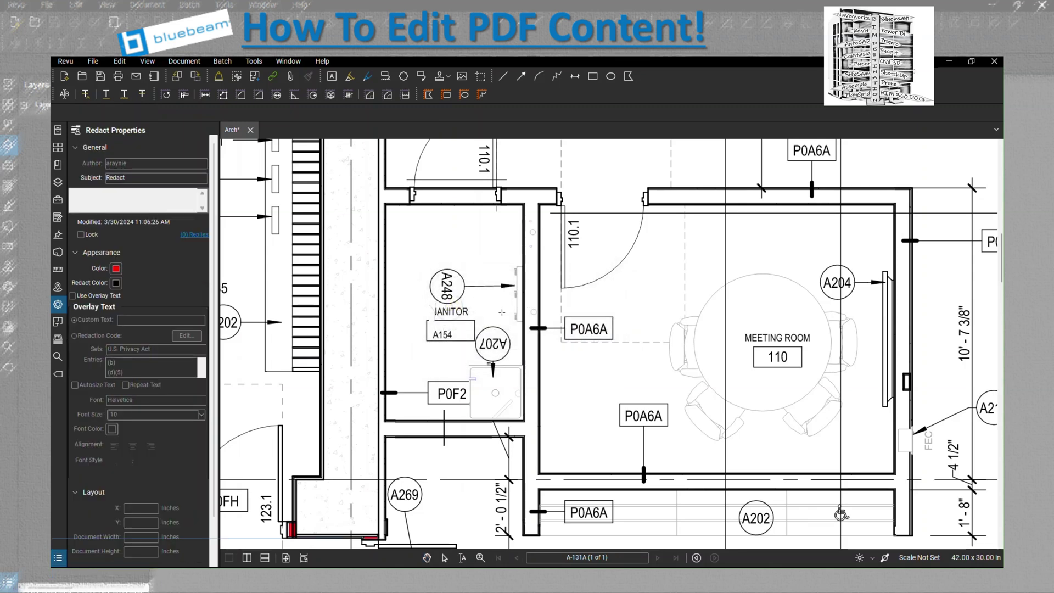
drag(389, 378, 469, 408)
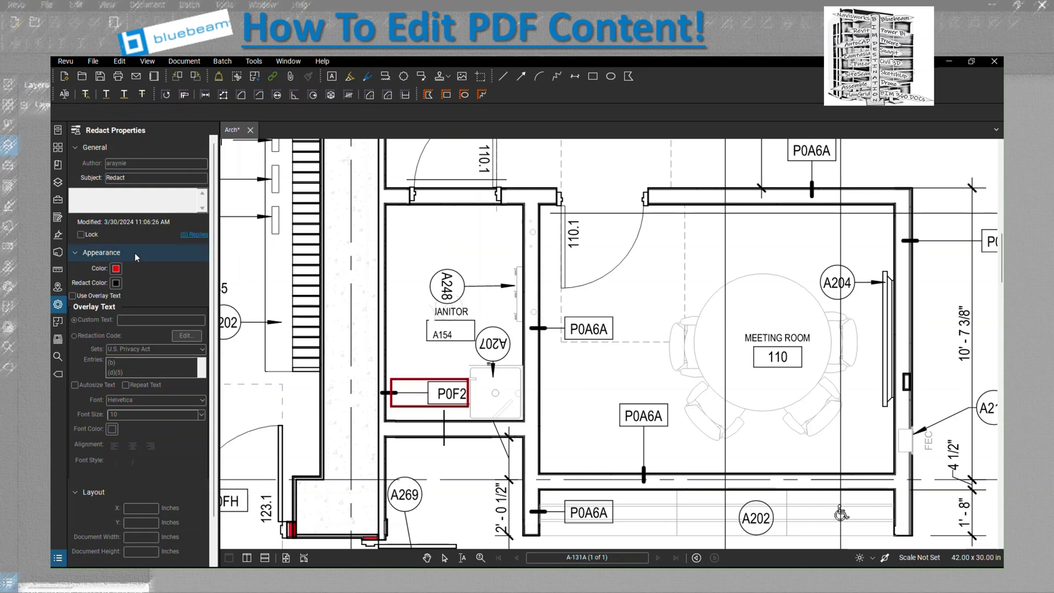
drag(216, 244, 274, 245)
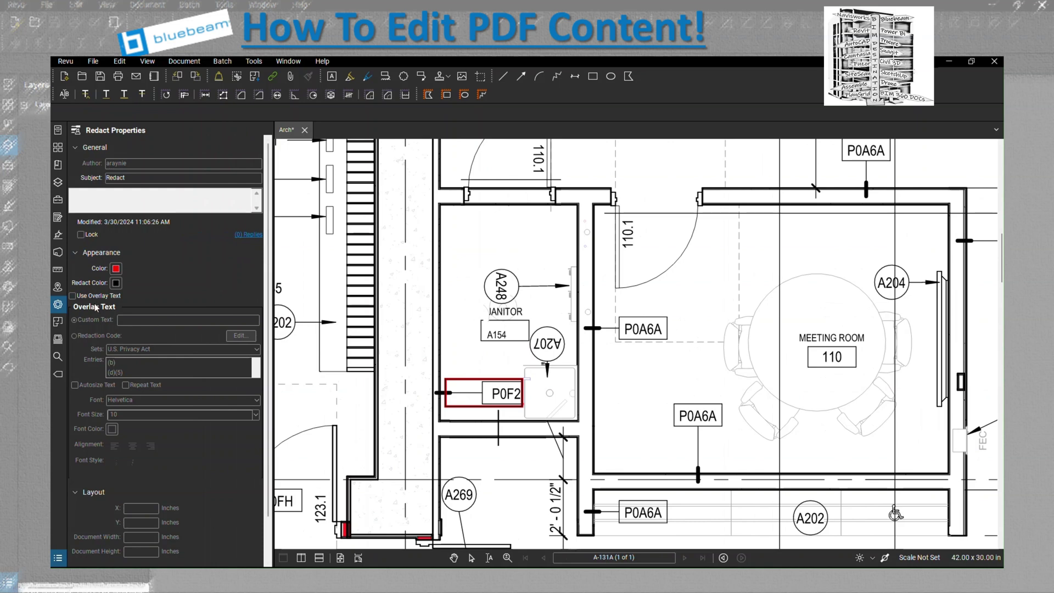
Enable overlay text with custom text 'Delete' on the P0F2 redaction, leaving redaction codes unchanged.
click(73, 297)
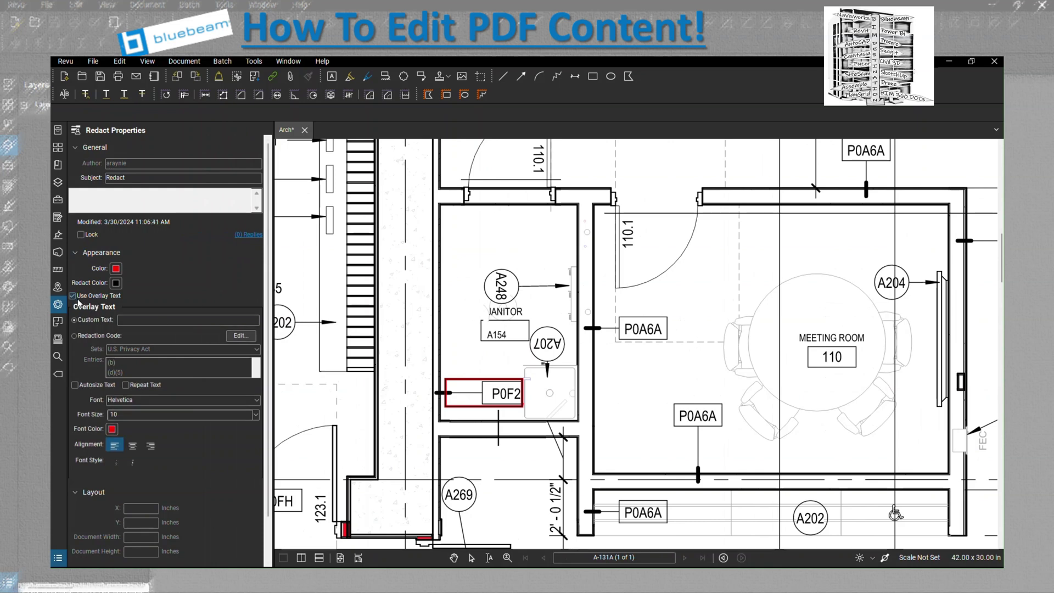
click(138, 320)
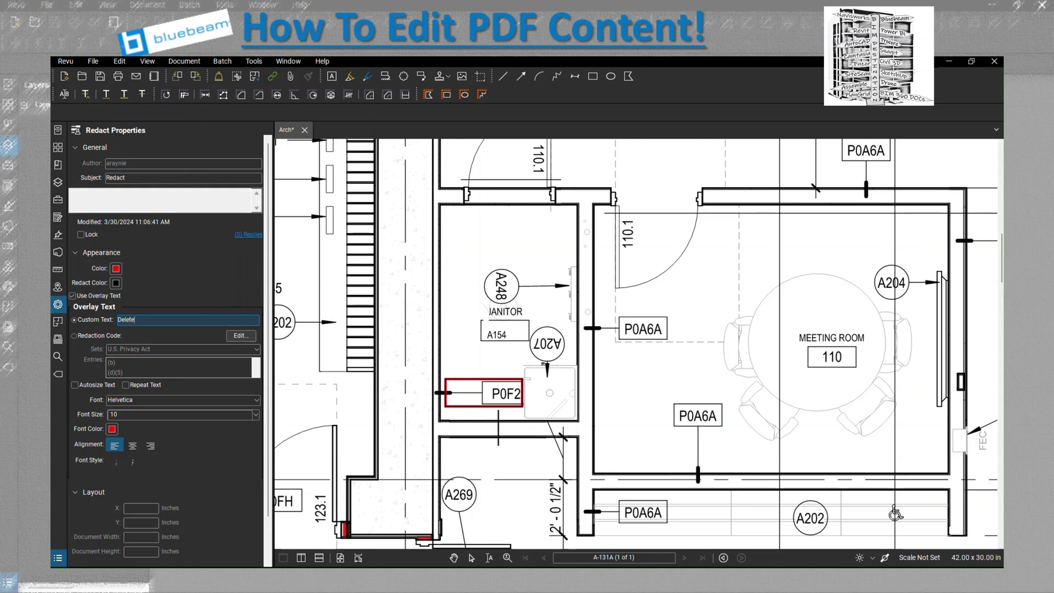
mouse_move(471, 399)
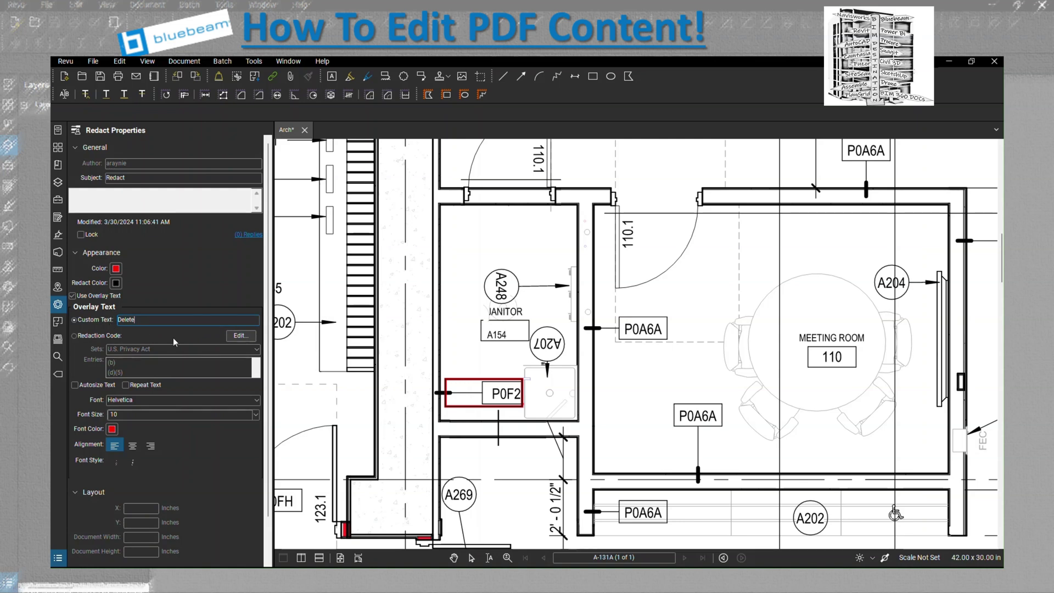
click(240, 336)
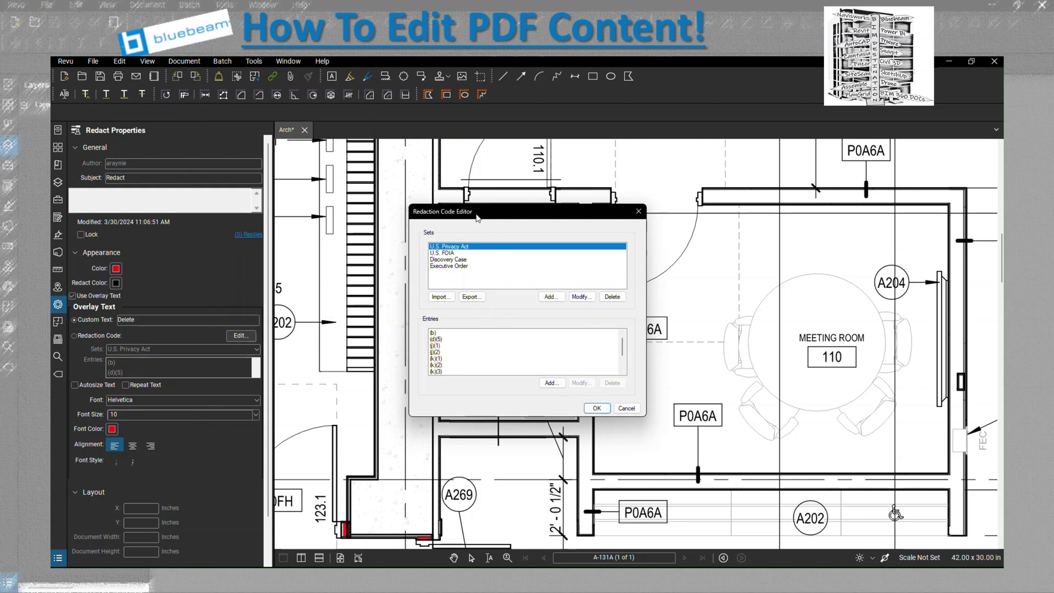
click(595, 409)
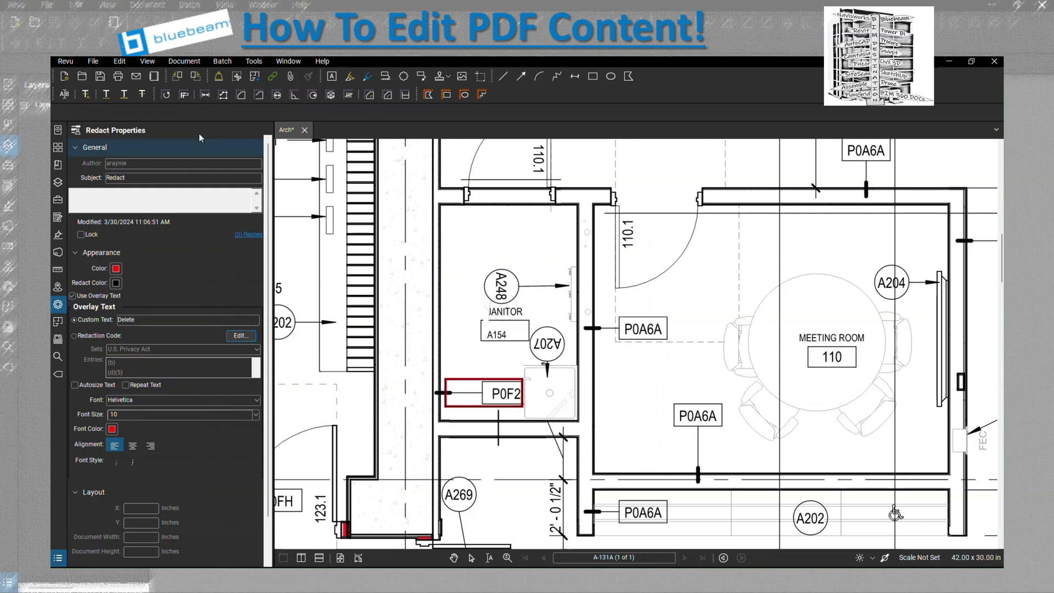
Apply the redaction with Text, Image and Vector filters, blacking out the P0F2 tag.
click(120, 62)
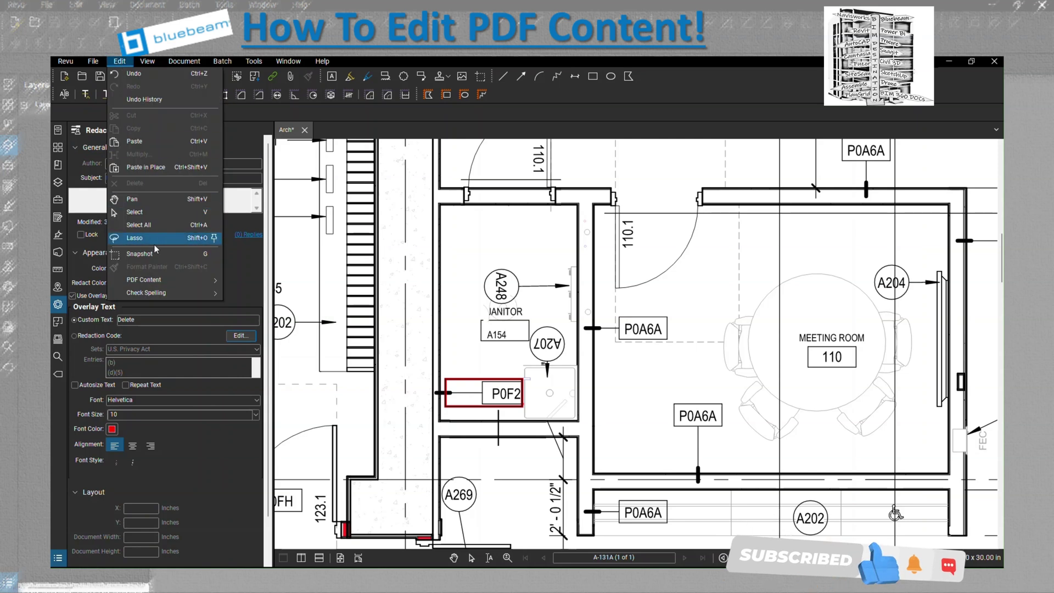
mouse_move(173, 277)
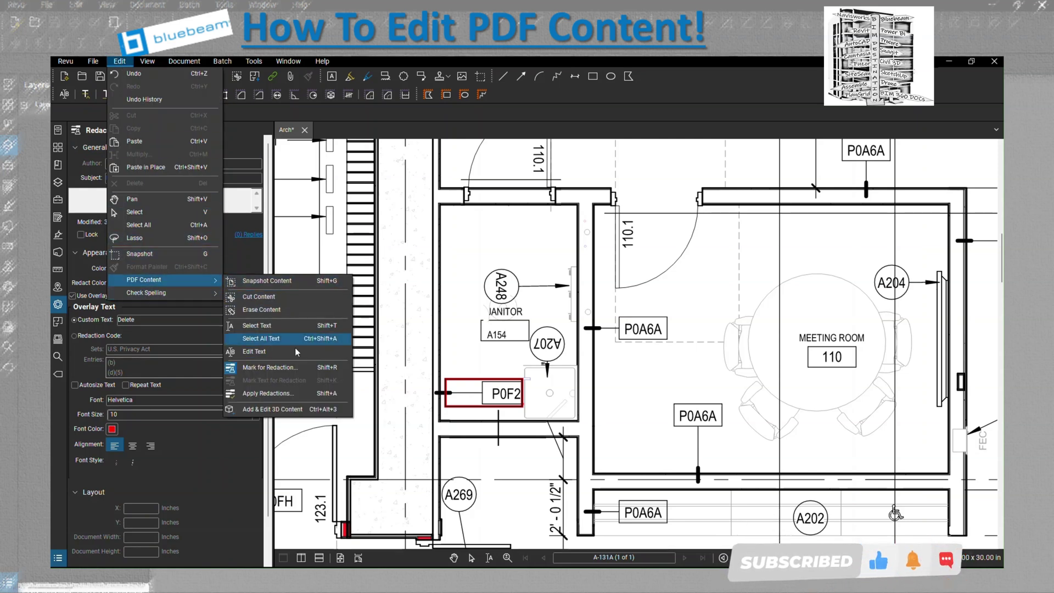
click(284, 395)
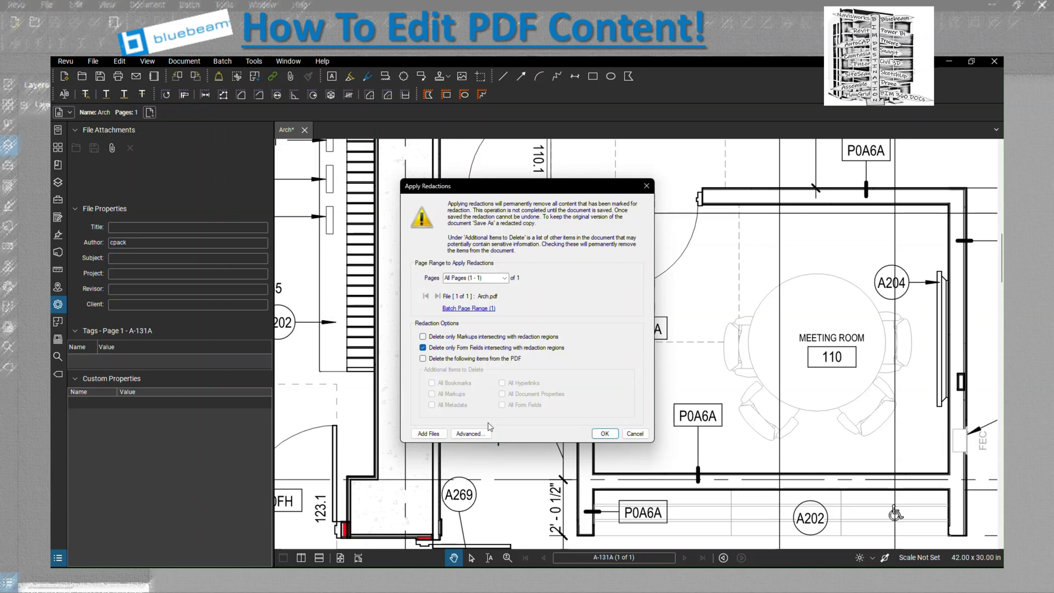
click(470, 434)
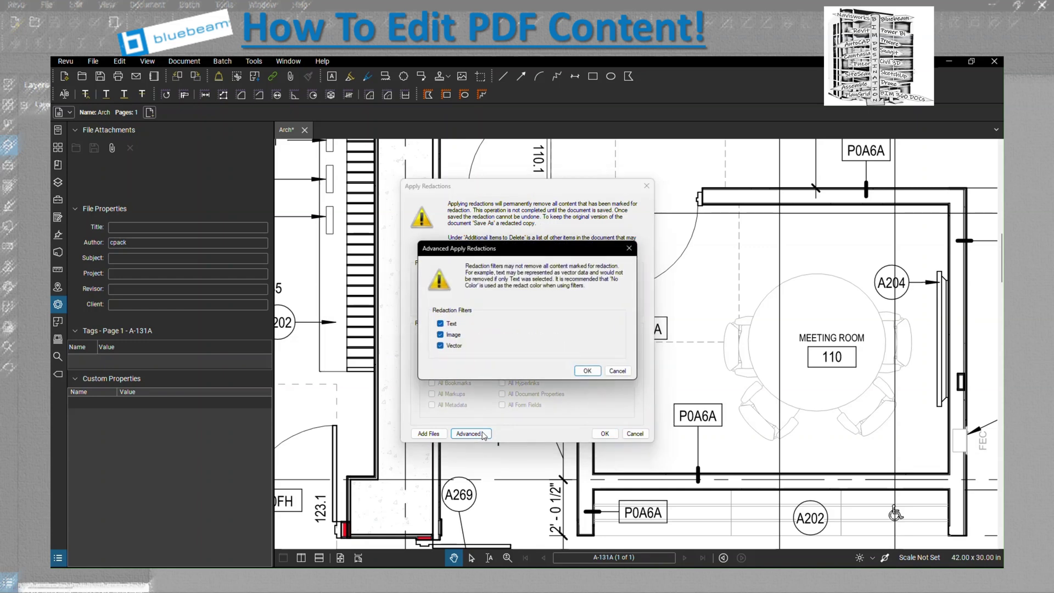
click(587, 371)
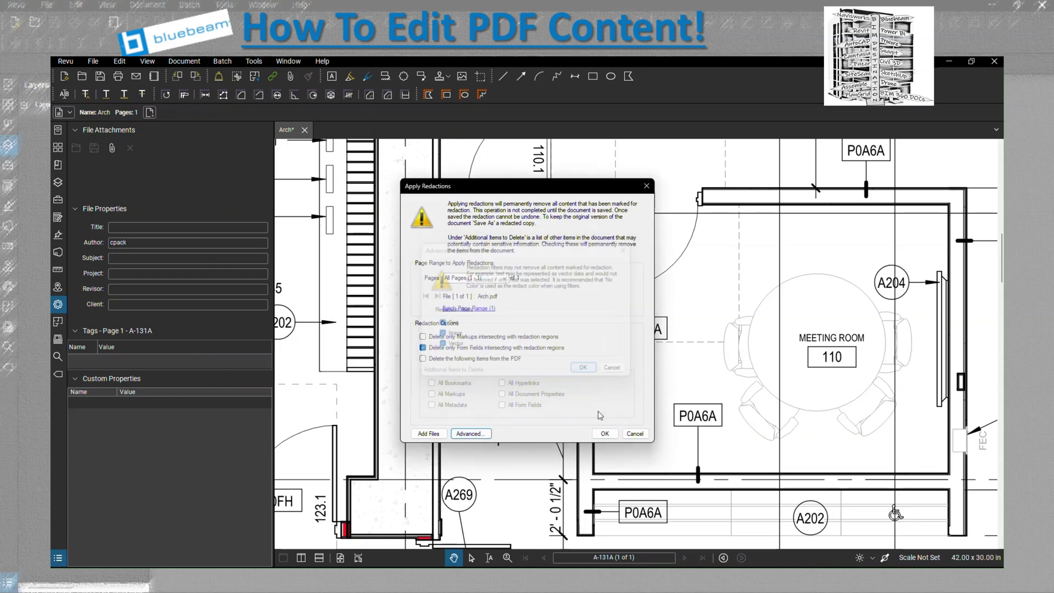
click(605, 435)
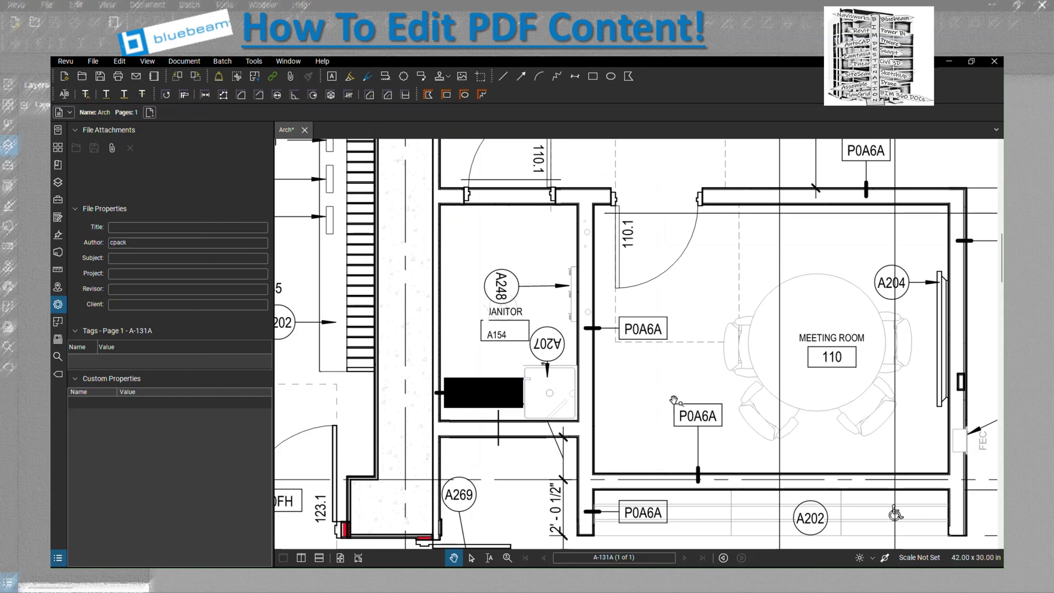
click(124, 61)
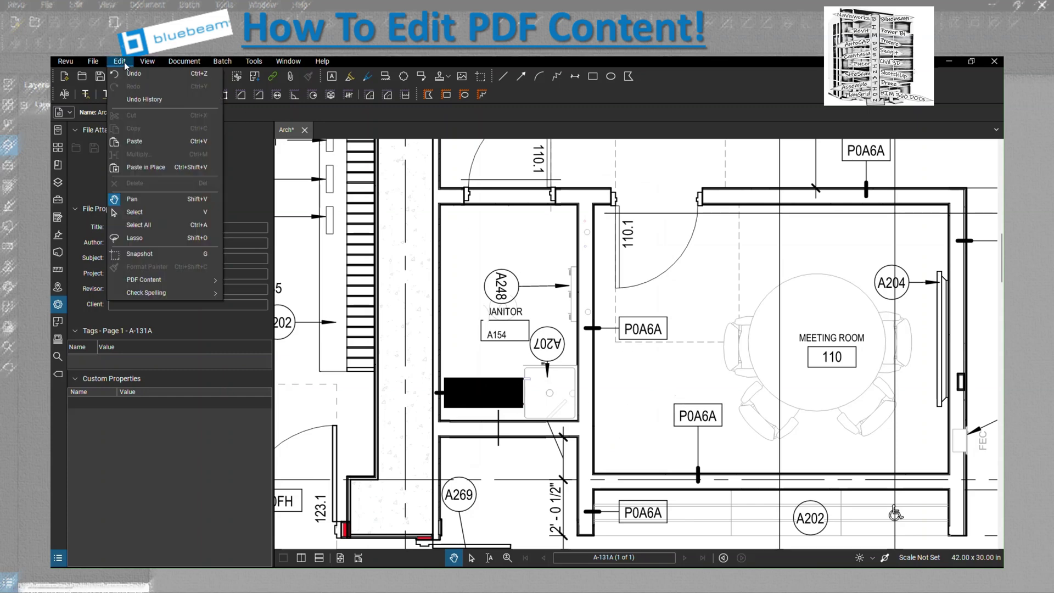
mouse_move(207, 281)
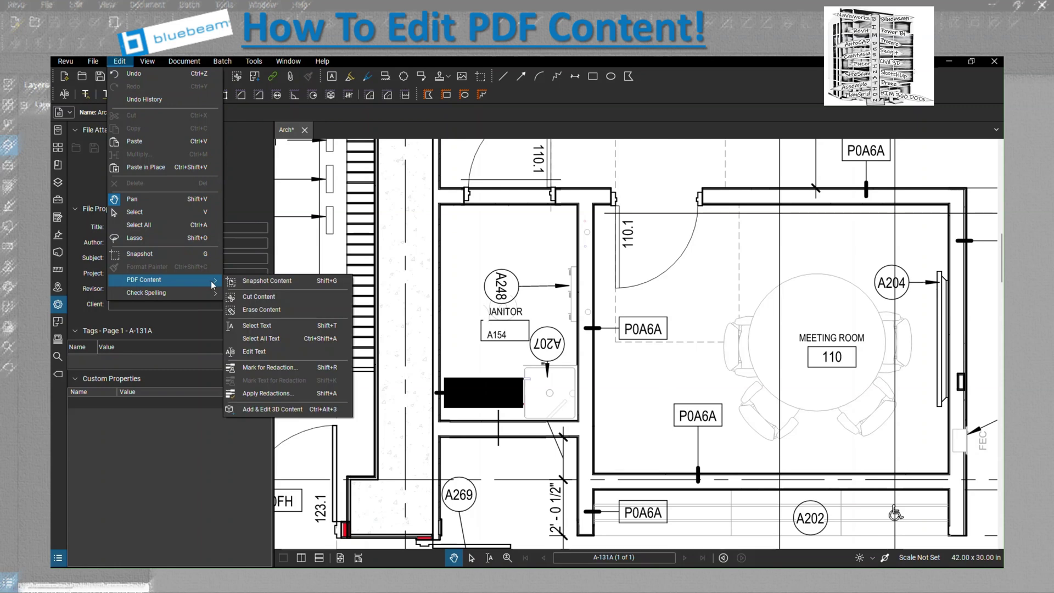